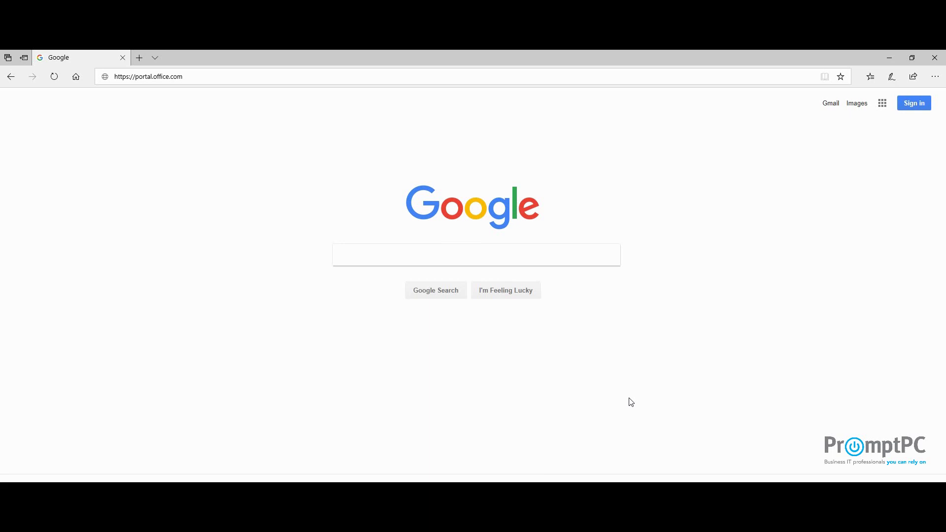
pyautogui.moveTo(135, 76); pyautogui.dragTo(185, 80)
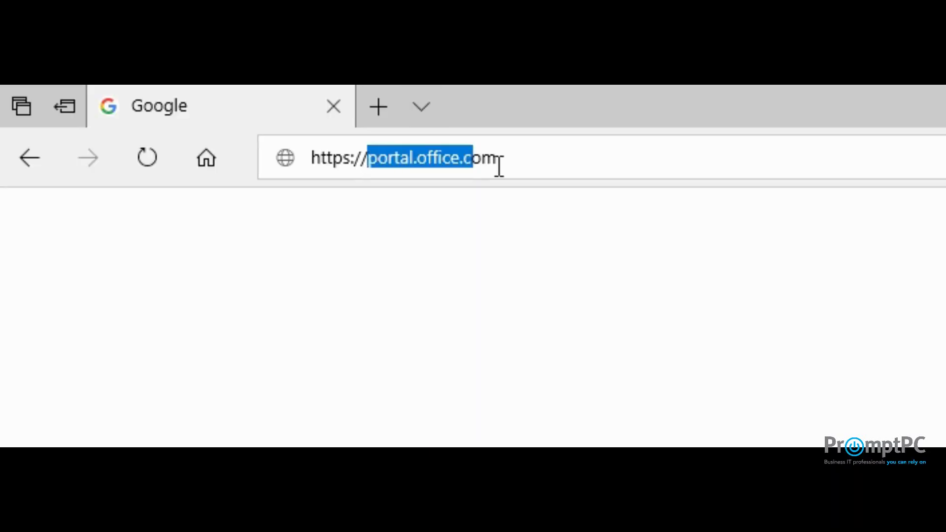
pyautogui.moveTo(499, 167); pyautogui.dragTo(524, 164)
pyautogui.click(545, 156)
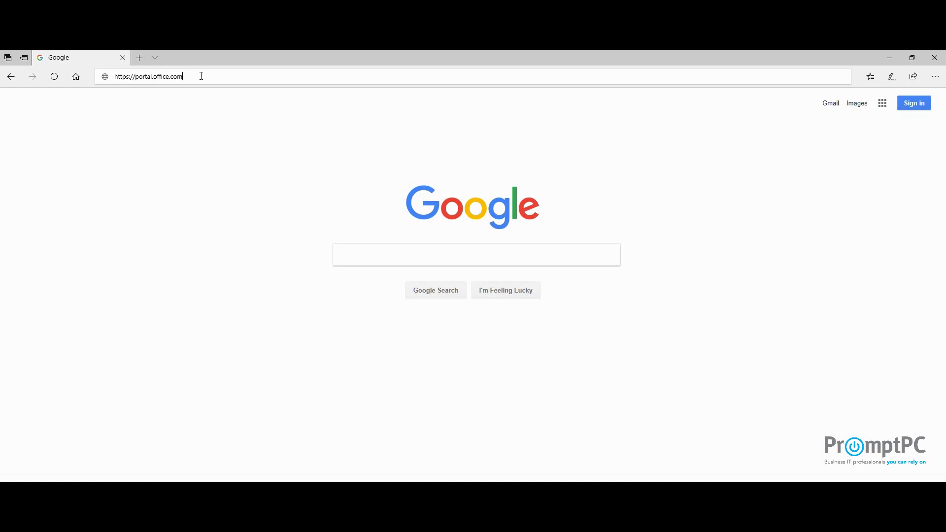
pyautogui.press('Return')
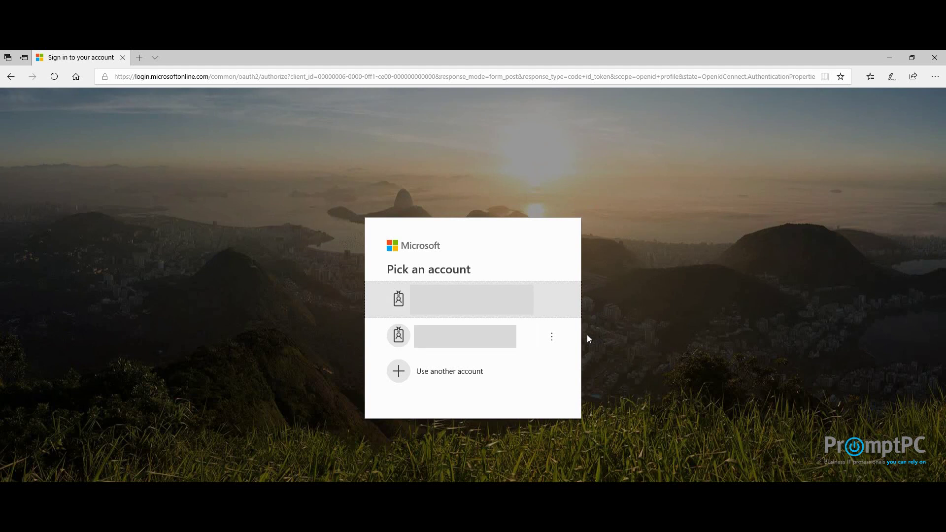
pyautogui.click(528, 337)
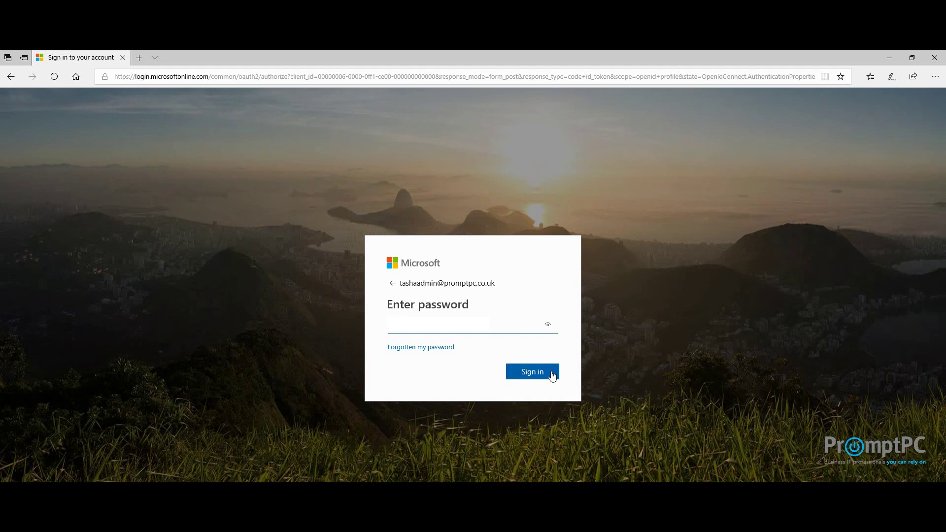
pyautogui.click(544, 373)
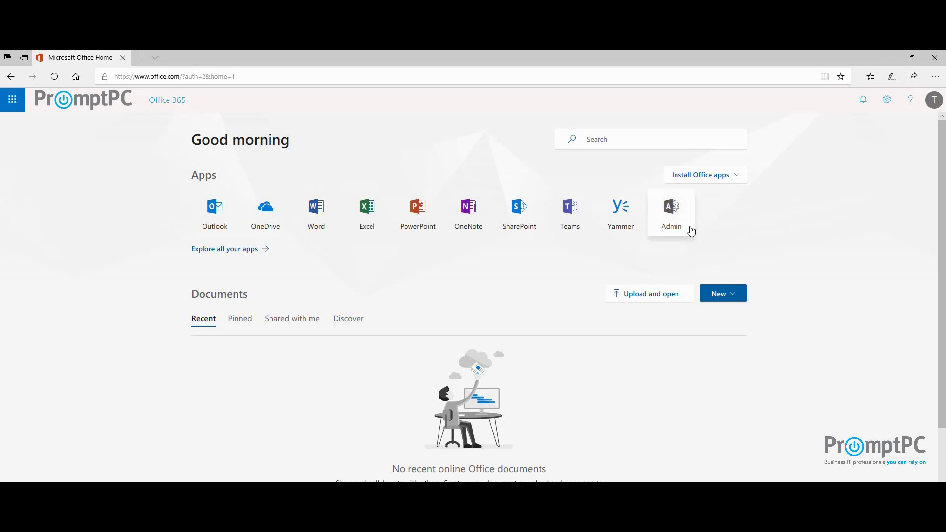
# Step: Open the Microsoft 365 admin center from the app launcher and display the Active users list
pyautogui.click(15, 110)
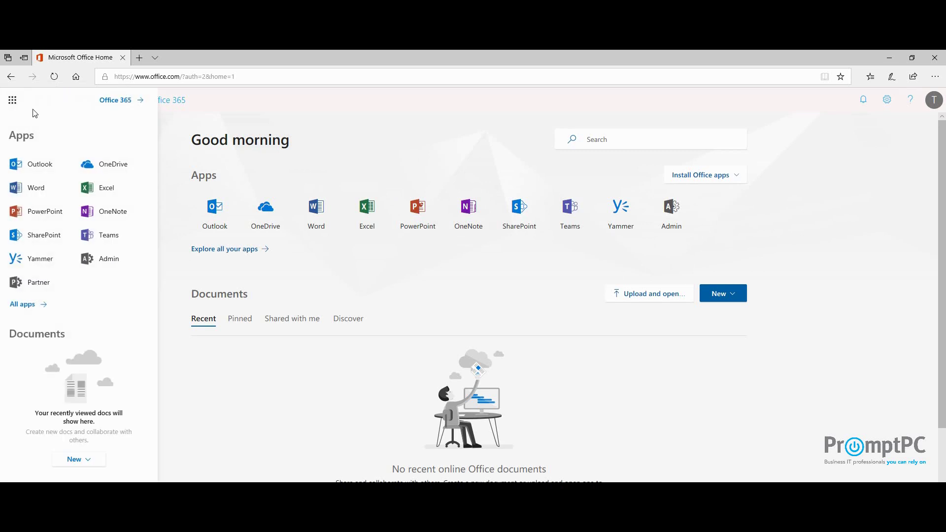
pyautogui.click(122, 265)
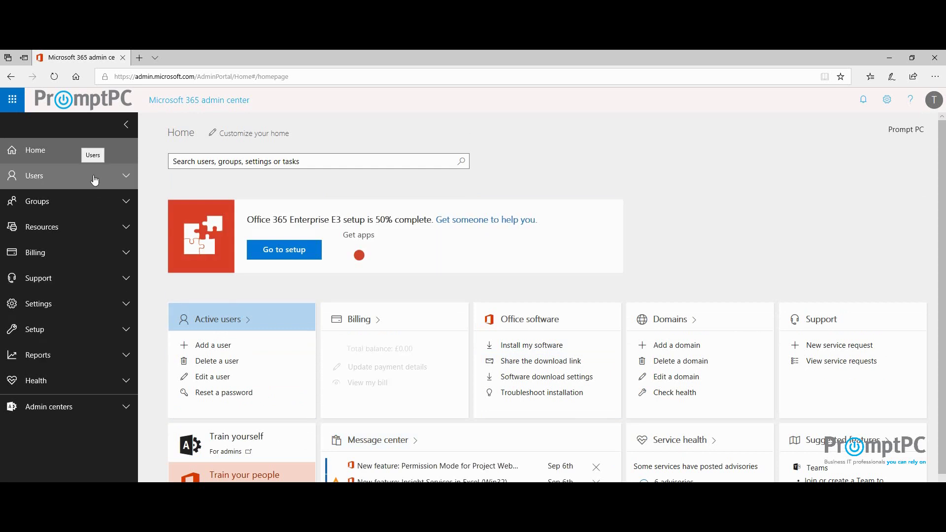
pyautogui.click(124, 176)
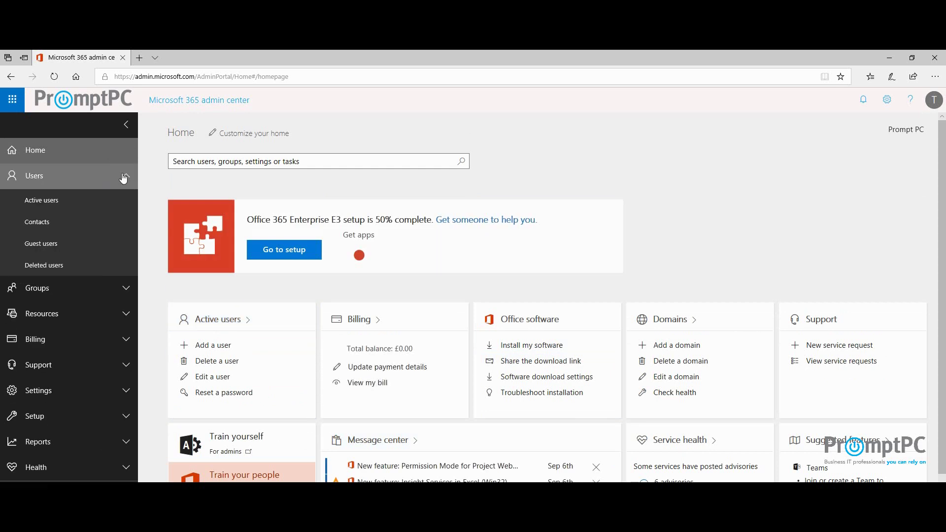
pyautogui.click(107, 206)
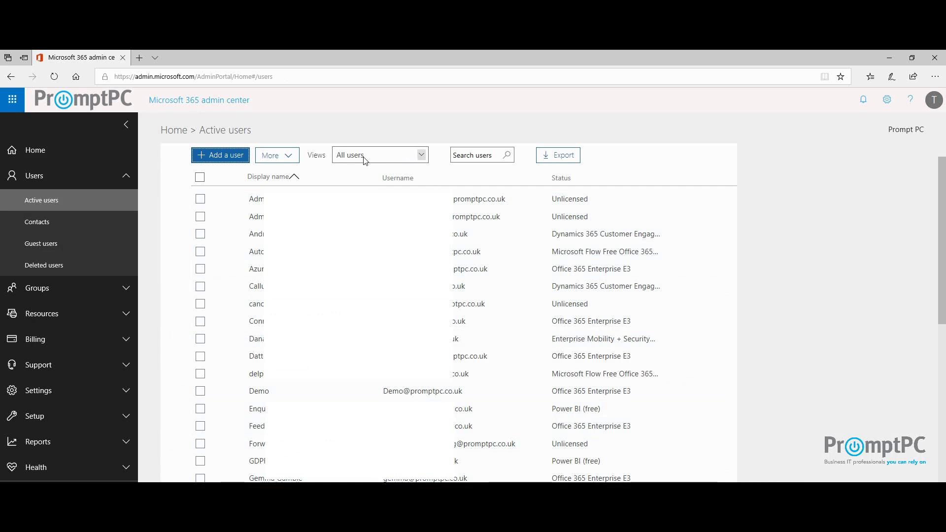
# Step: Filter the active users list by the Global admins view, followed by the Password admins view
pyautogui.click(421, 155)
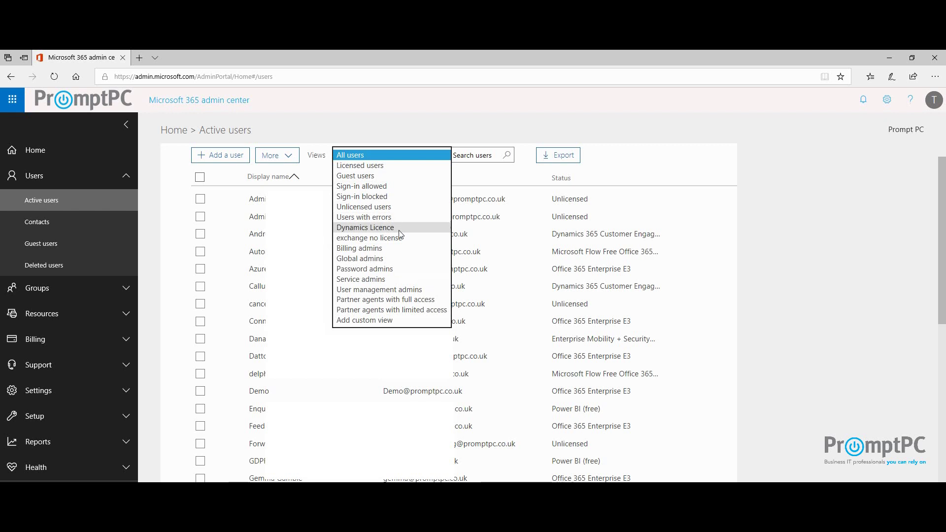
pyautogui.click(380, 259)
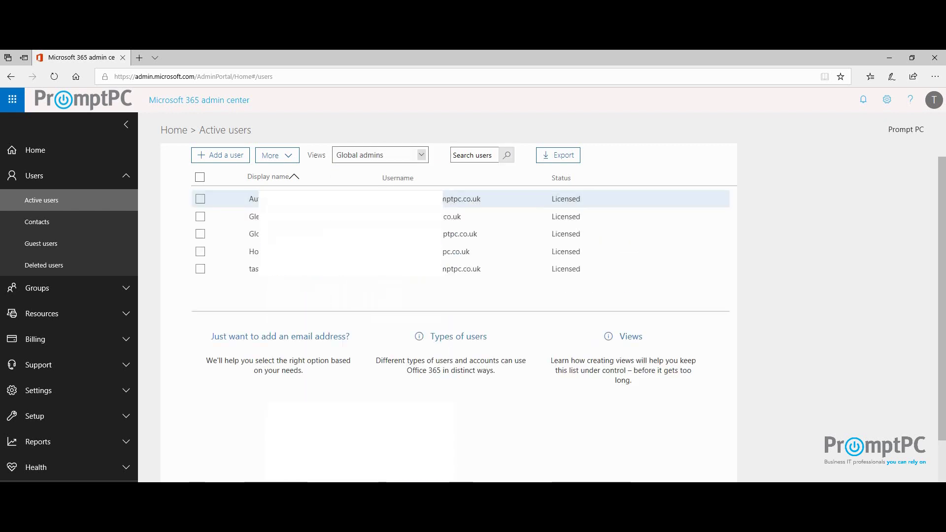
pyautogui.click(422, 155)
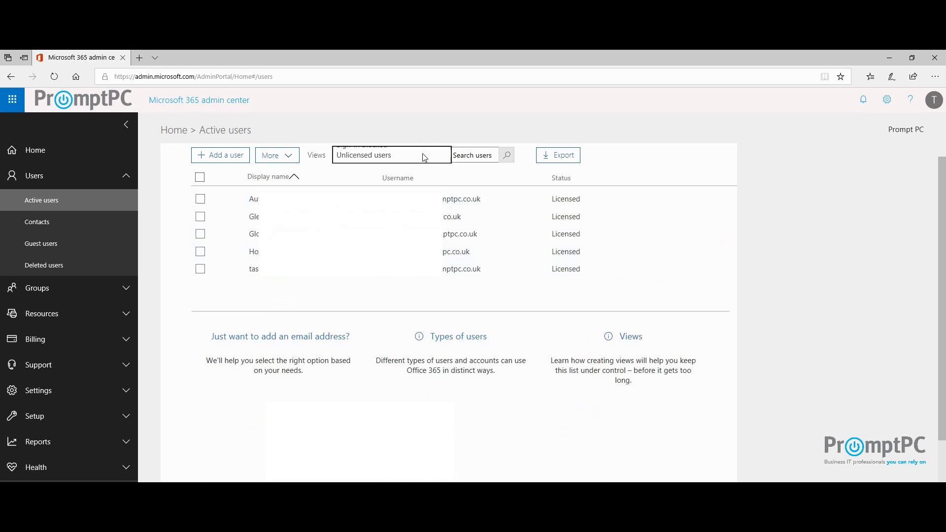
pyautogui.click(398, 218)
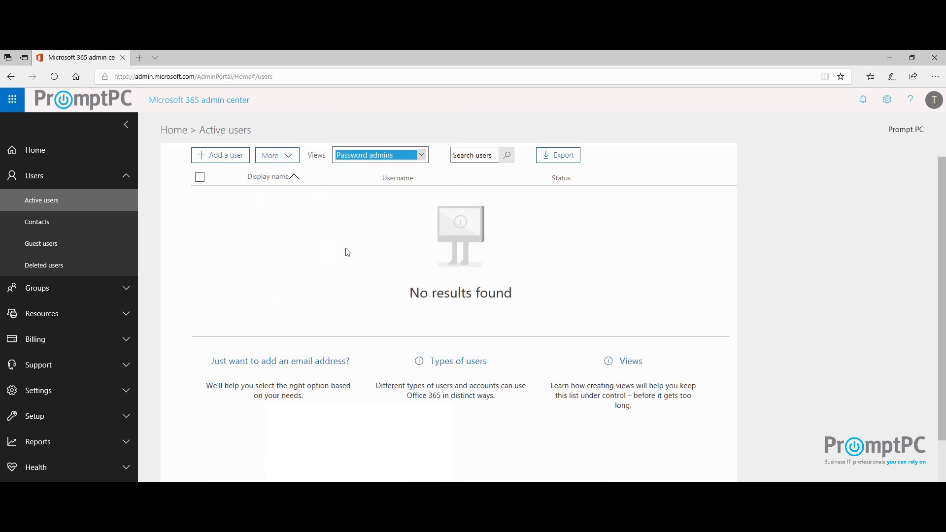
# Step: Filter the active users list by Billing admins, followed by Service admins
pyautogui.click(423, 155)
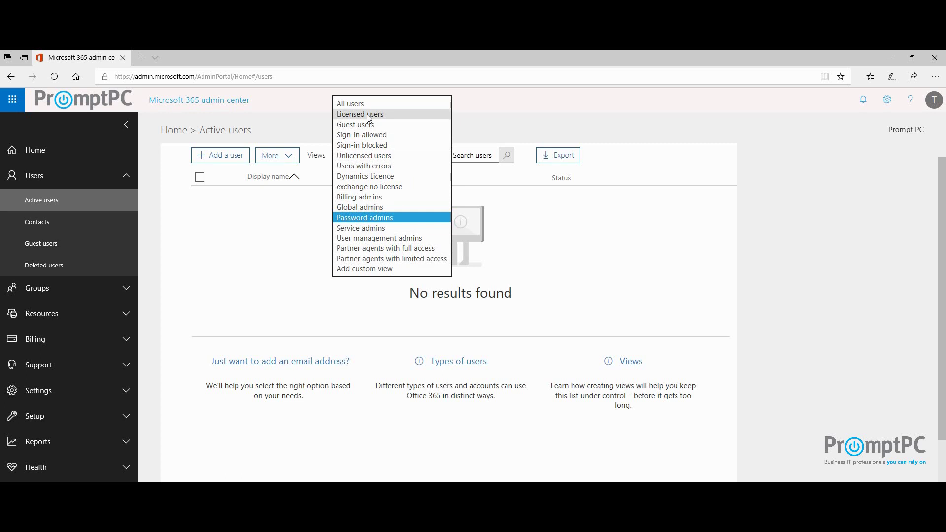
pyautogui.click(376, 198)
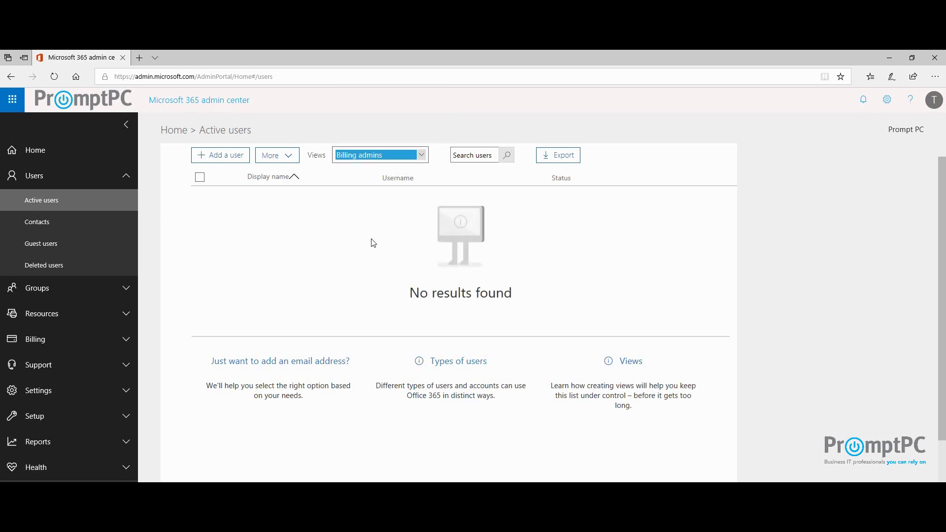
pyautogui.click(423, 158)
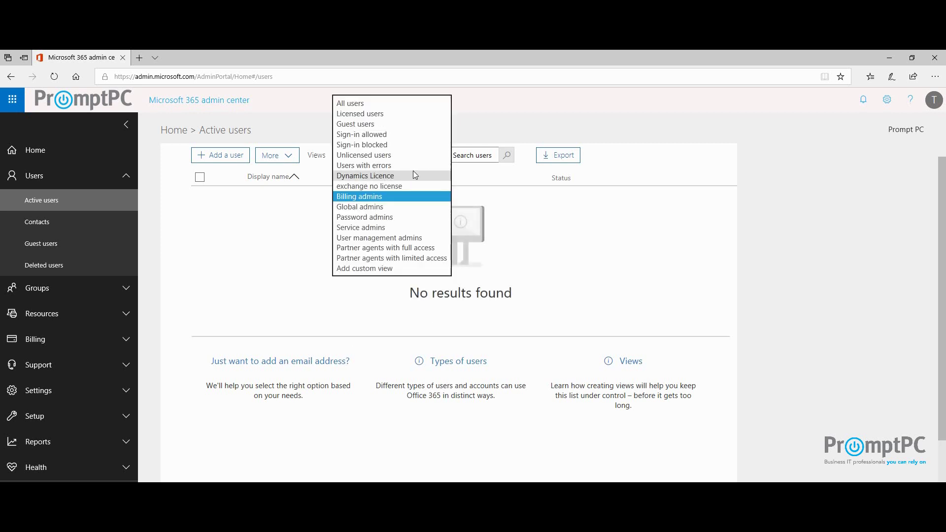
pyautogui.click(422, 157)
pyautogui.click(422, 158)
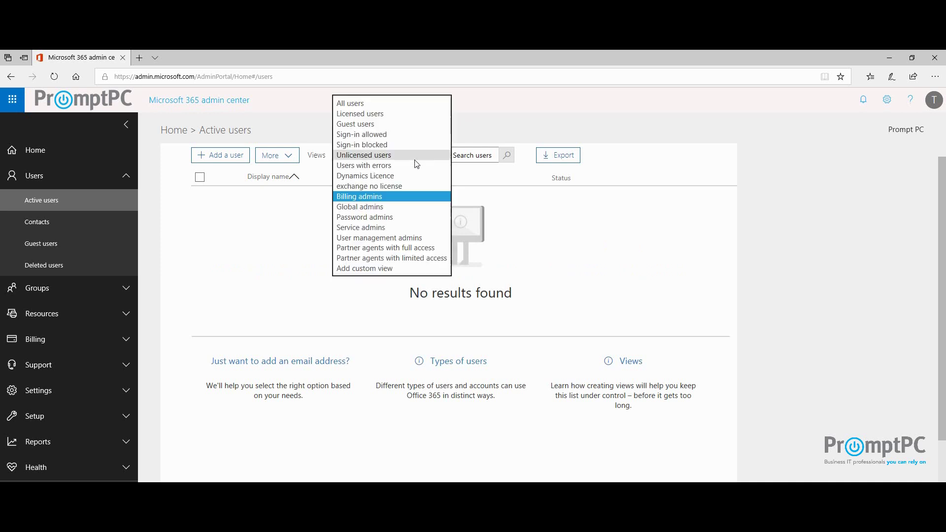
pyautogui.click(375, 220)
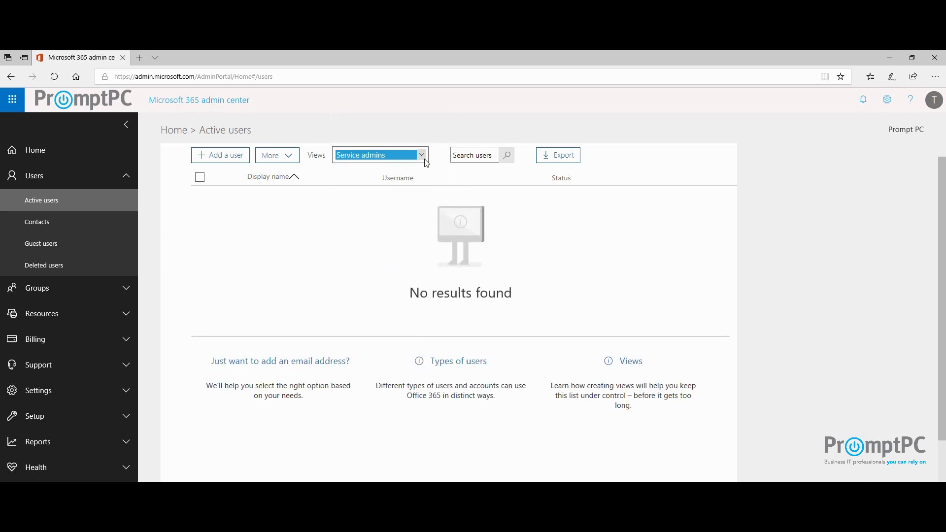
# Step: Switch the active users list to the Guest users view, followed by the User management admins view
pyautogui.click(423, 158)
pyautogui.click(355, 124)
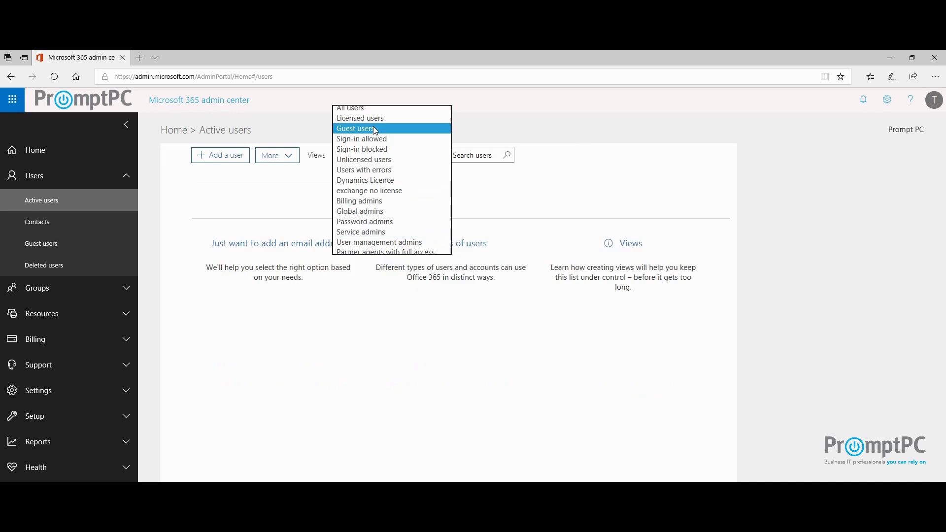
pyautogui.click(423, 156)
pyautogui.click(386, 269)
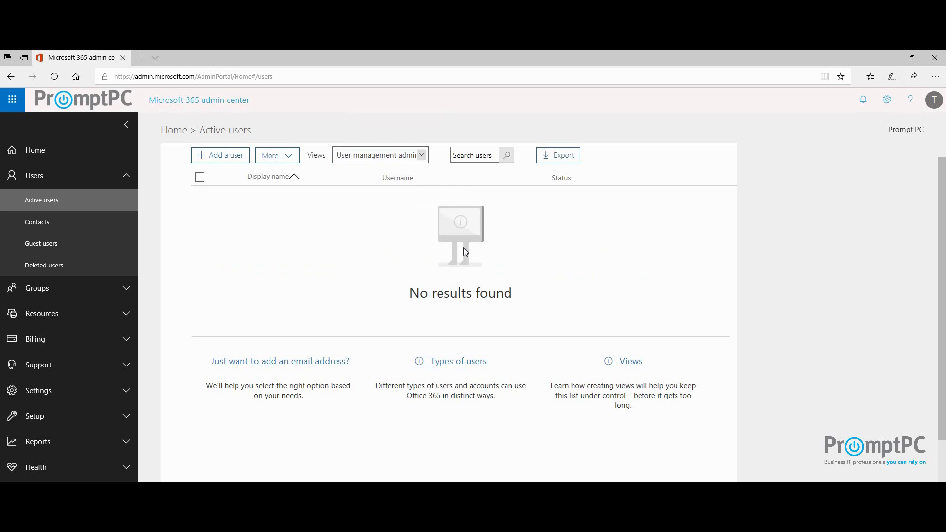
# Step: Return the list to the All users view and open the details of the Demo user
pyautogui.click(422, 157)
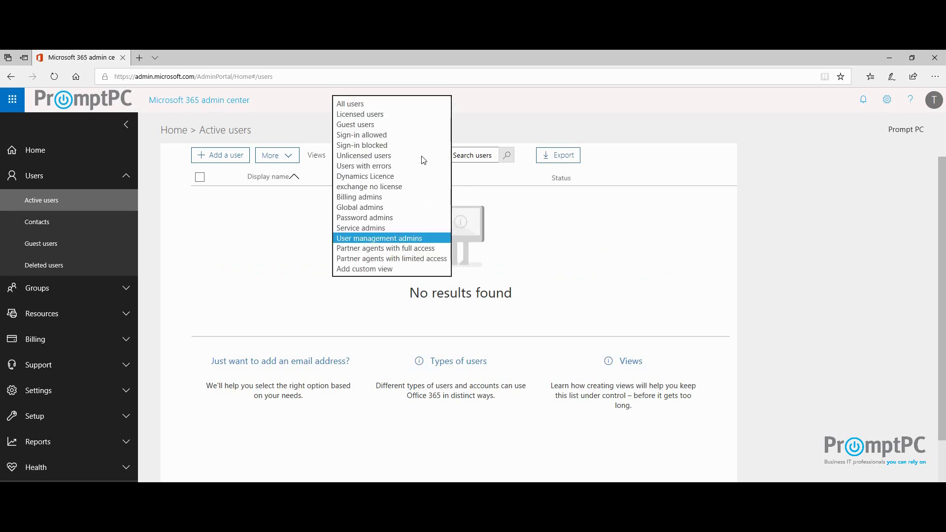
pyautogui.click(353, 104)
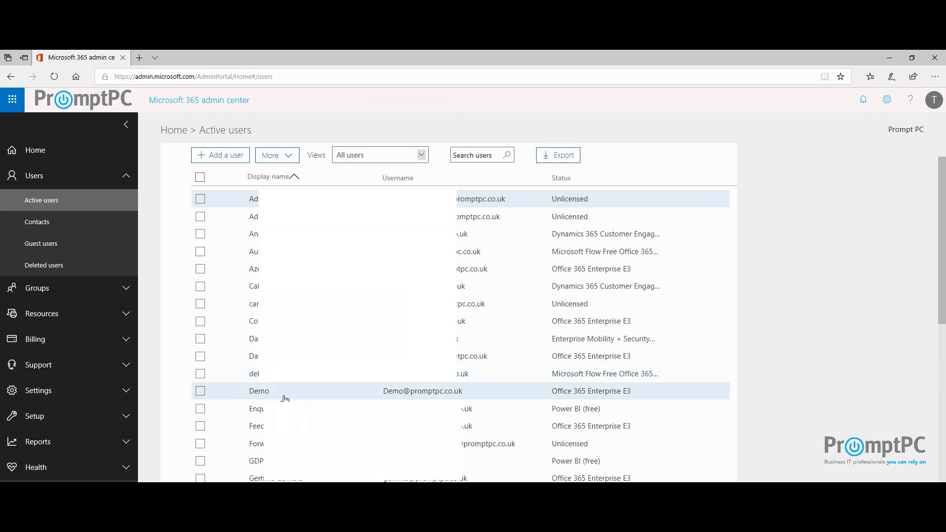
pyautogui.click(260, 397)
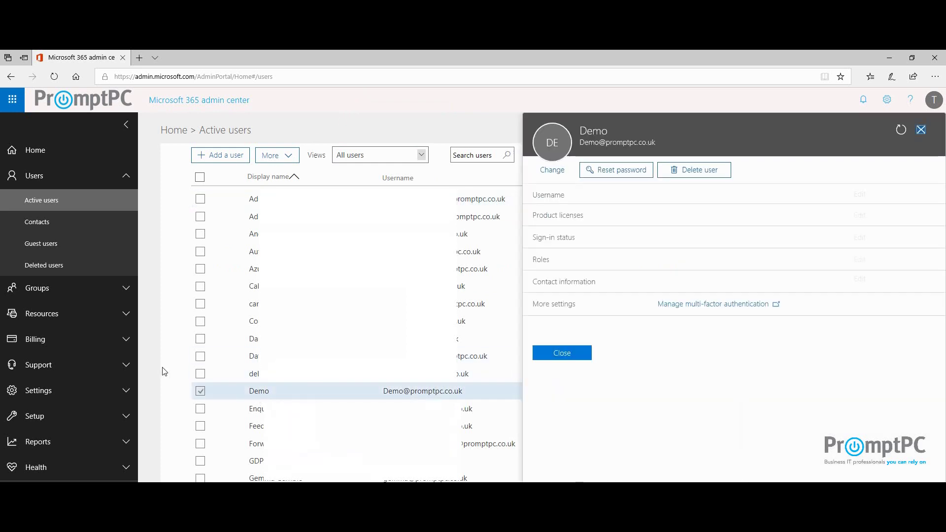
pyautogui.click(263, 394)
pyautogui.click(262, 394)
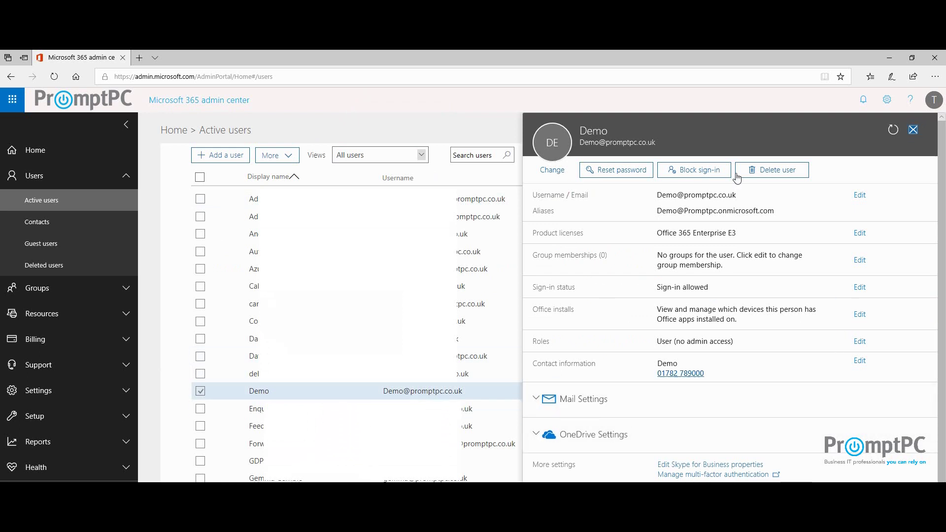
# Step: Examine the Roles entry of the Demo user, viewing its role editing options and cancelling without changes
pyautogui.moveTo(533, 340); pyautogui.dragTo(785, 343)
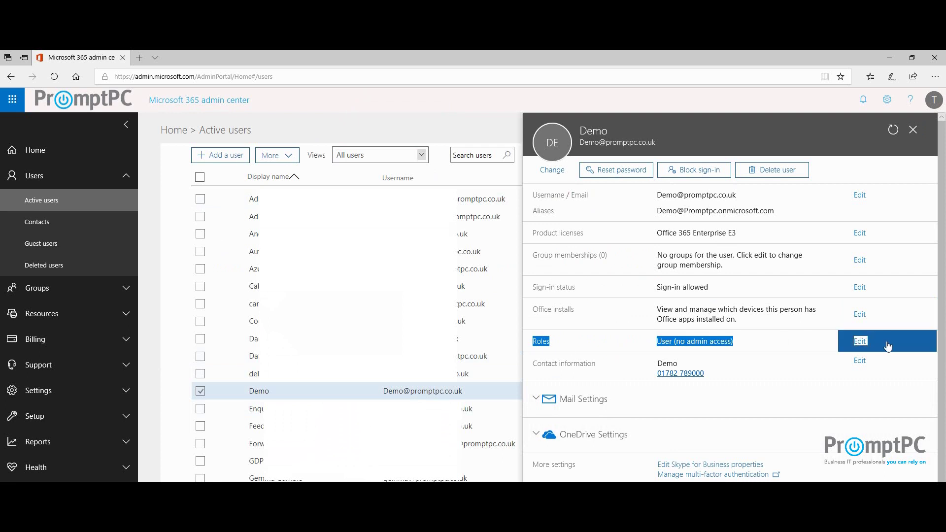
pyautogui.click(754, 345)
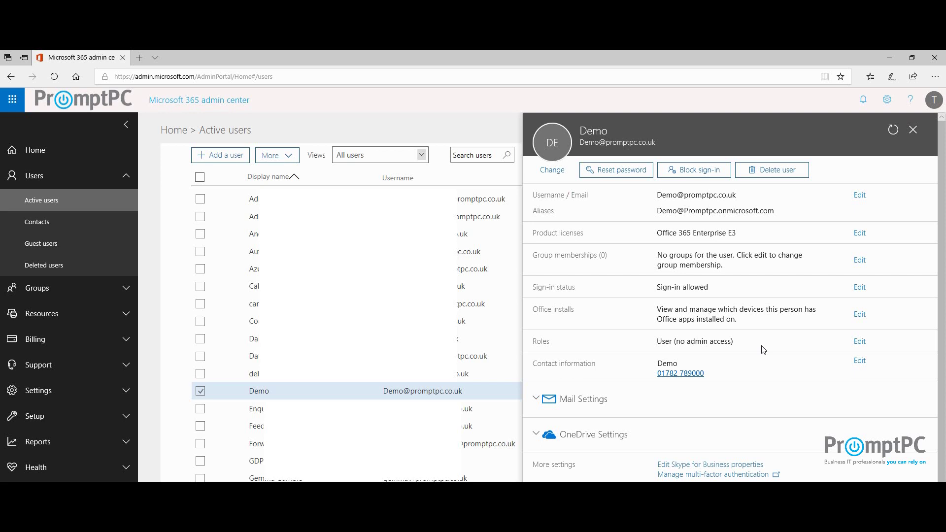
pyautogui.click(859, 340)
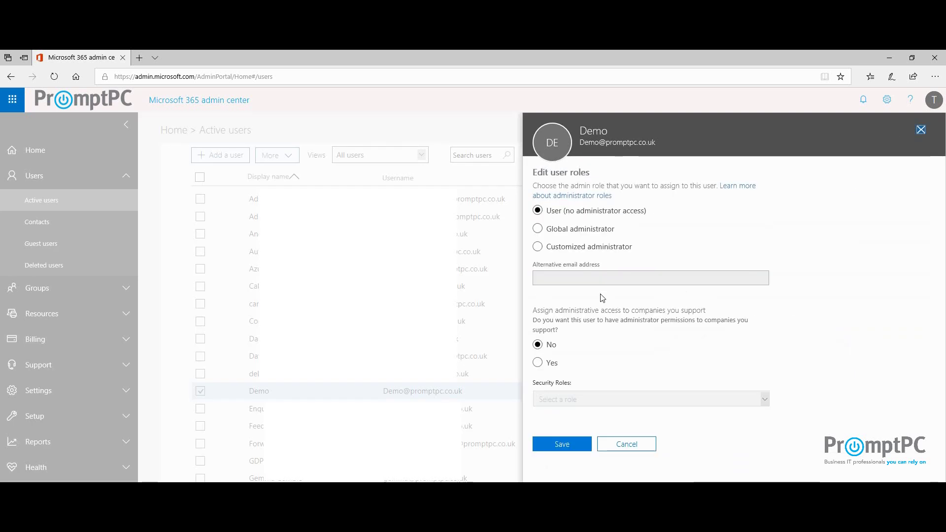
pyautogui.click(626, 444)
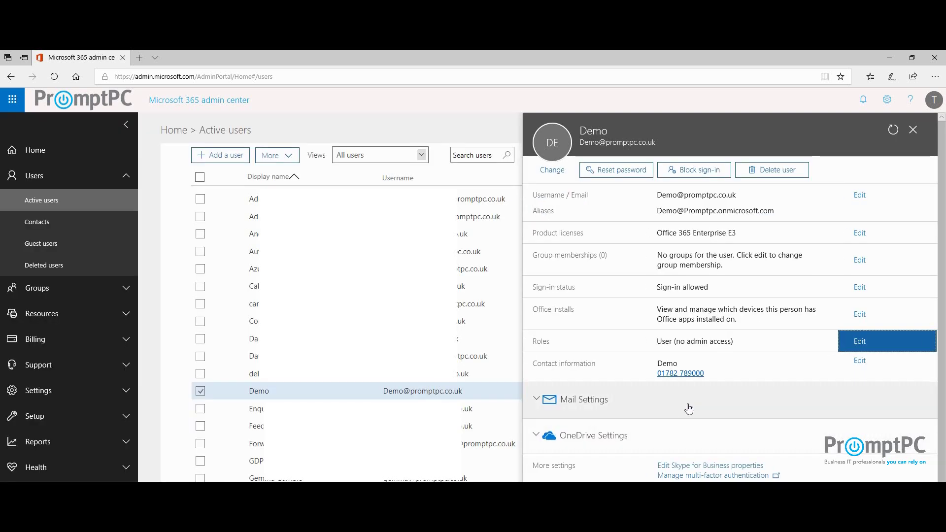
pyautogui.tripleClick(531, 342)
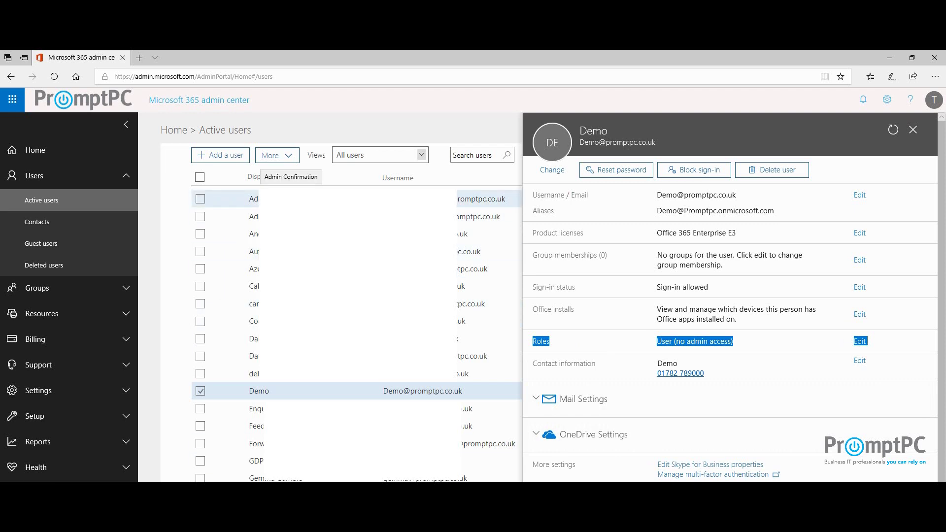
pyautogui.click(182, 311)
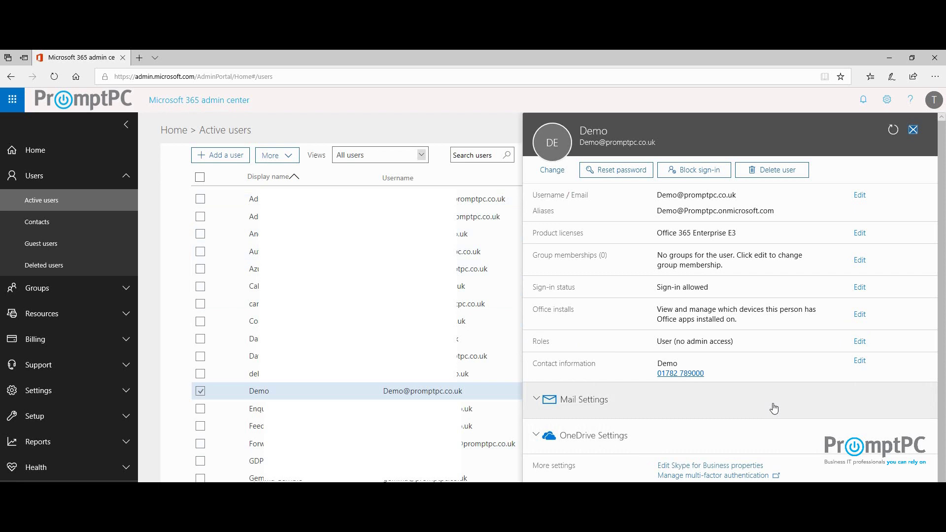
# Step: Look at the available user views, keeping All users, and reopen the Demo user's details to check the Roles entry
pyautogui.click(420, 155)
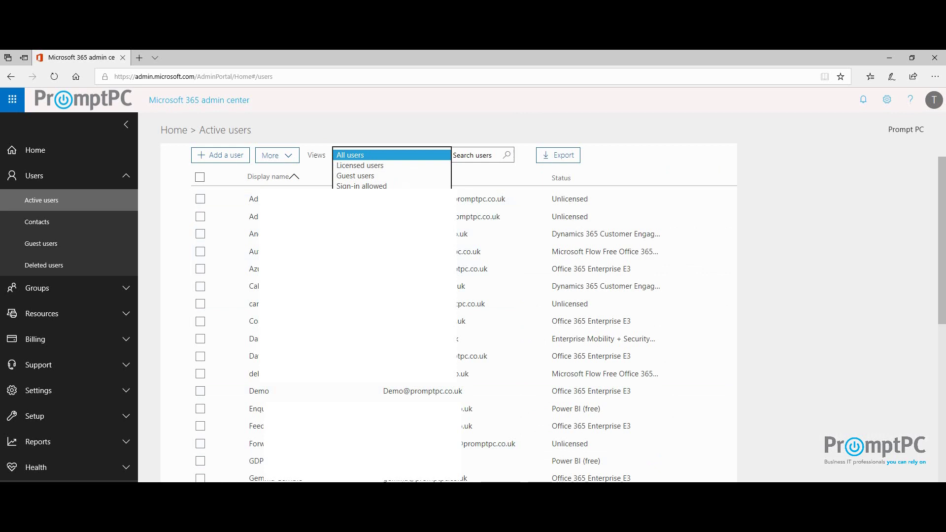
pyautogui.click(373, 127)
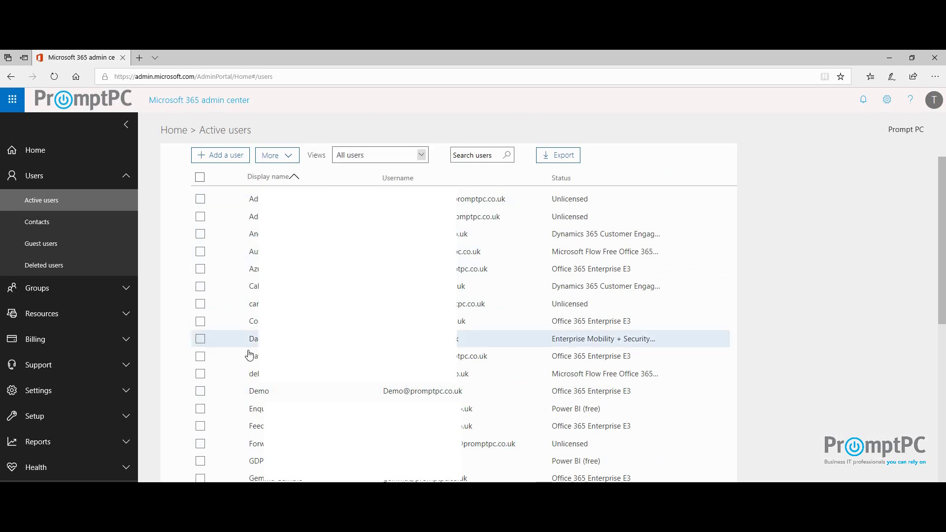
pyautogui.click(270, 391)
pyautogui.moveTo(529, 341); pyautogui.dragTo(786, 346)
pyautogui.click(787, 346)
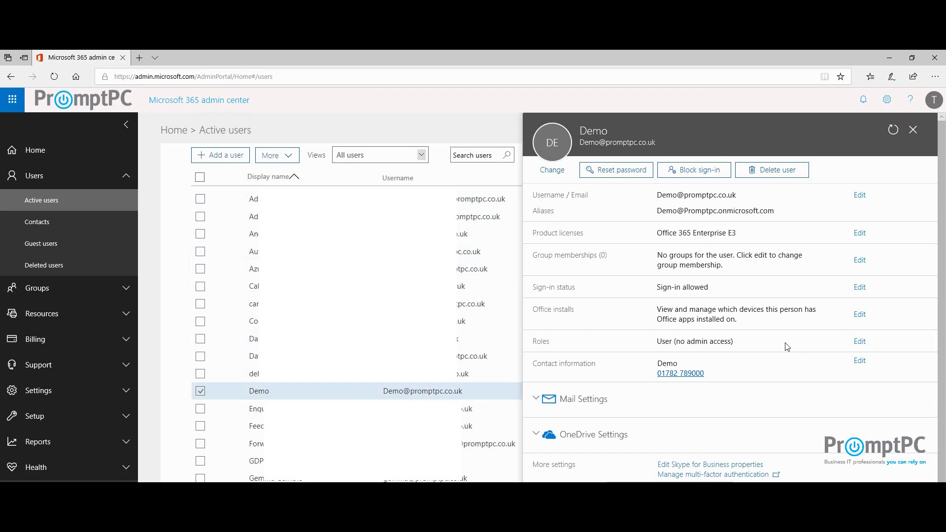